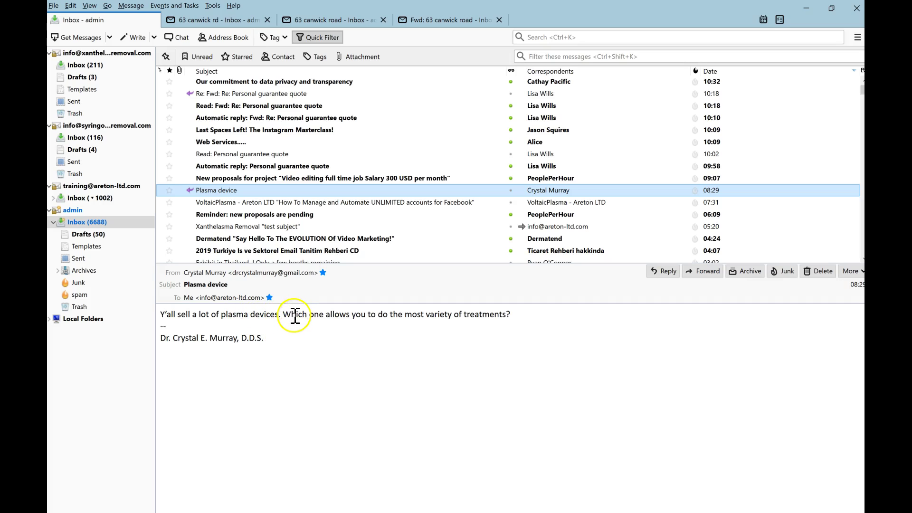
# Select the sentence 'Which one allows you to do the most variety of treatments?' in the Plasma device email
pyautogui.moveTo(284, 315); pyautogui.dragTo(404, 320)
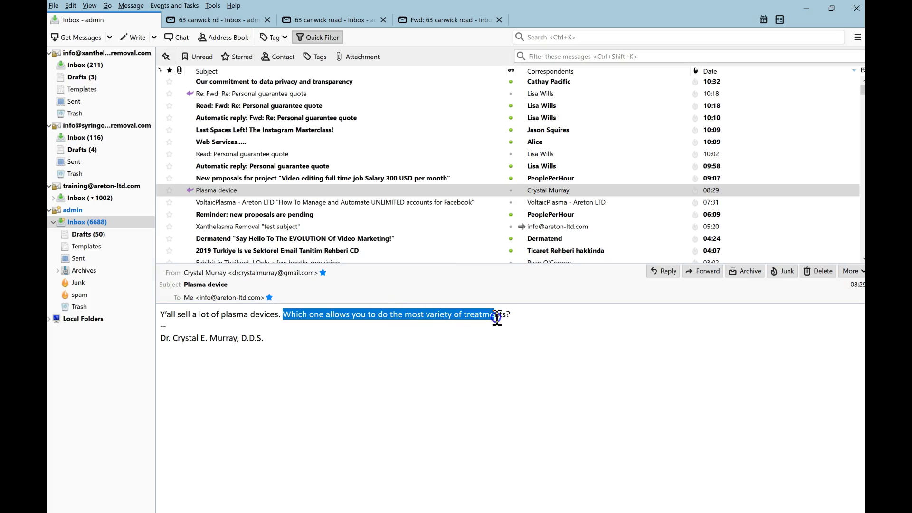
pyautogui.moveTo(404, 320); pyautogui.dragTo(511, 317)
pyautogui.click(858, 11)
# Set the mail window aside and load voltaicplasma.com in Chrome's empty new tab
pyautogui.click(692, 472)
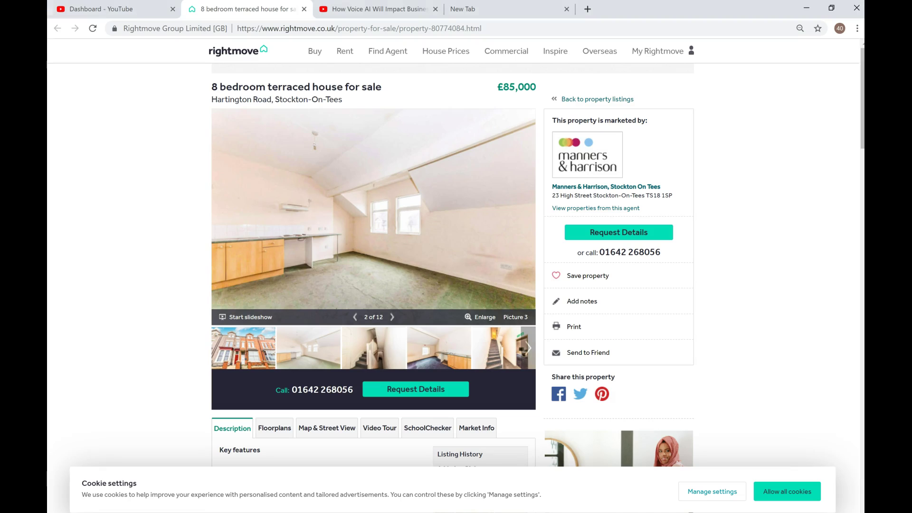
pyautogui.click(488, 9)
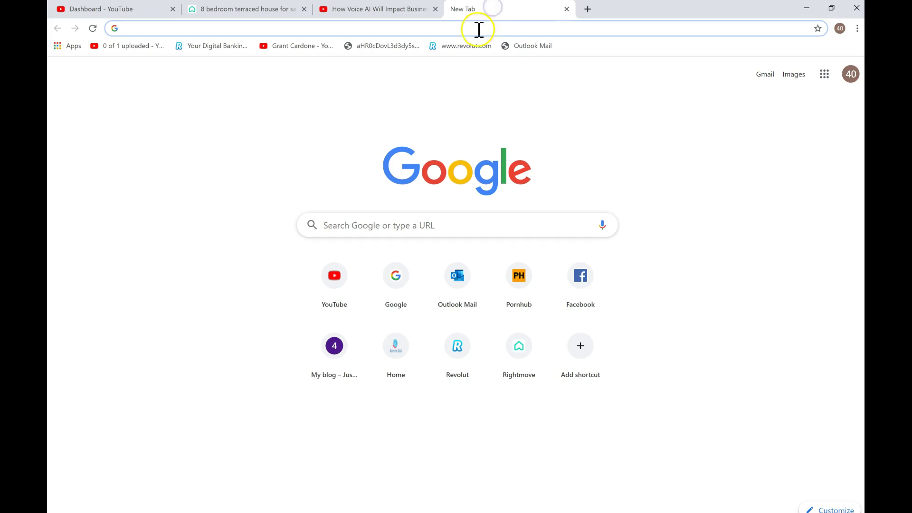
pyautogui.write('voltaicplasma.com')
pyautogui.press('Return')
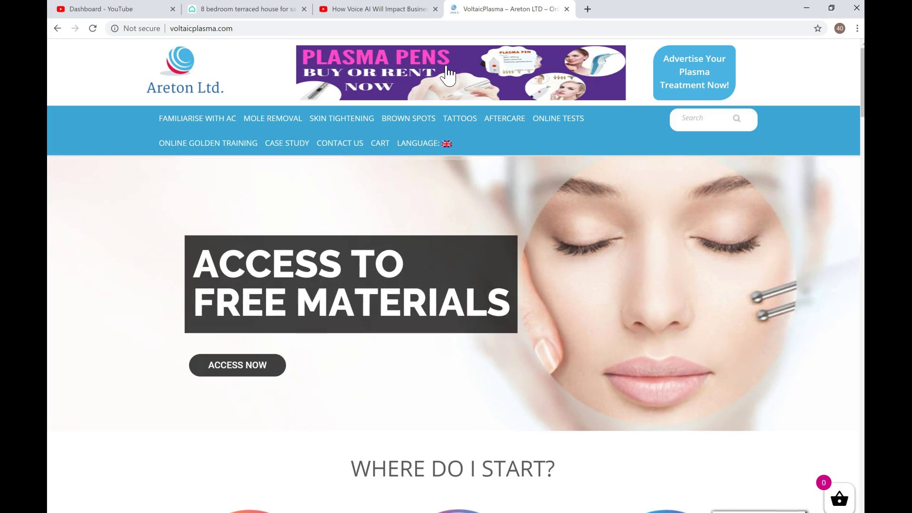
# Open the Plasma Pens banner link in a new tab and view the Plasma Pen page
pyautogui.rightClick(446, 67)
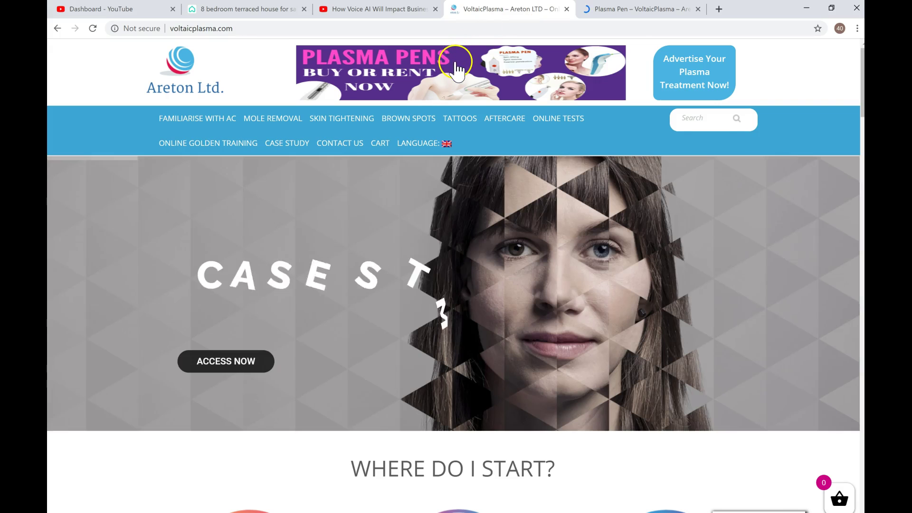
pyautogui.click(634, 14)
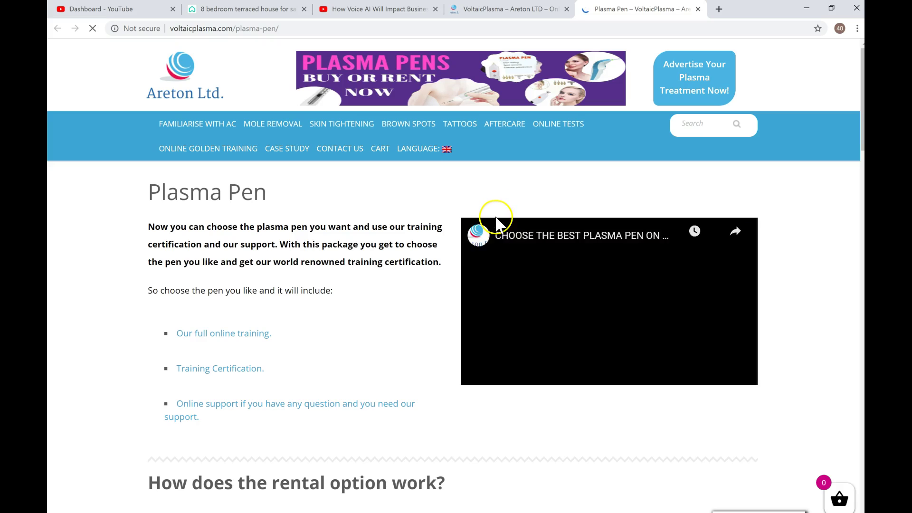
pyautogui.scroll(-6, 184, 279)
pyautogui.scroll(-8, 188, 285)
pyautogui.scroll(-5, 191, 288)
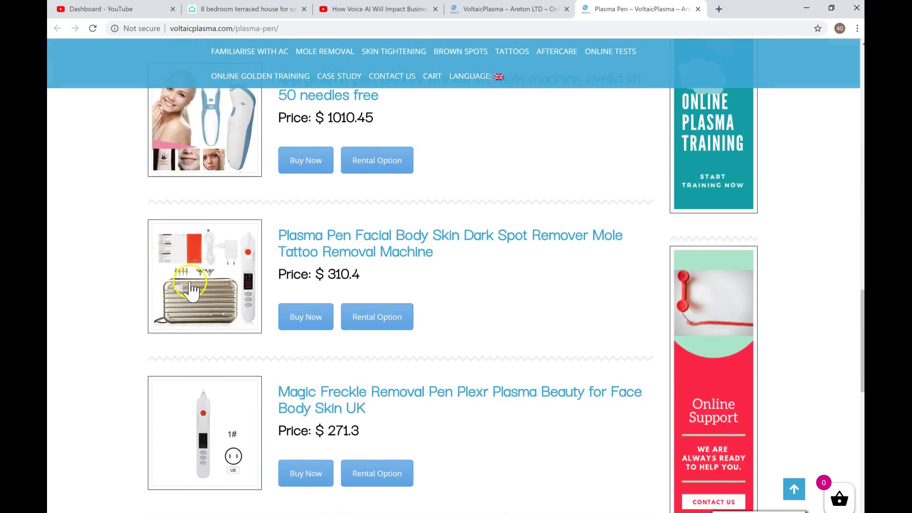
pyautogui.scroll(-5, 191, 288)
pyautogui.scroll(6, 191, 289)
pyautogui.scroll(6, 191, 288)
pyautogui.scroll(10, 191, 289)
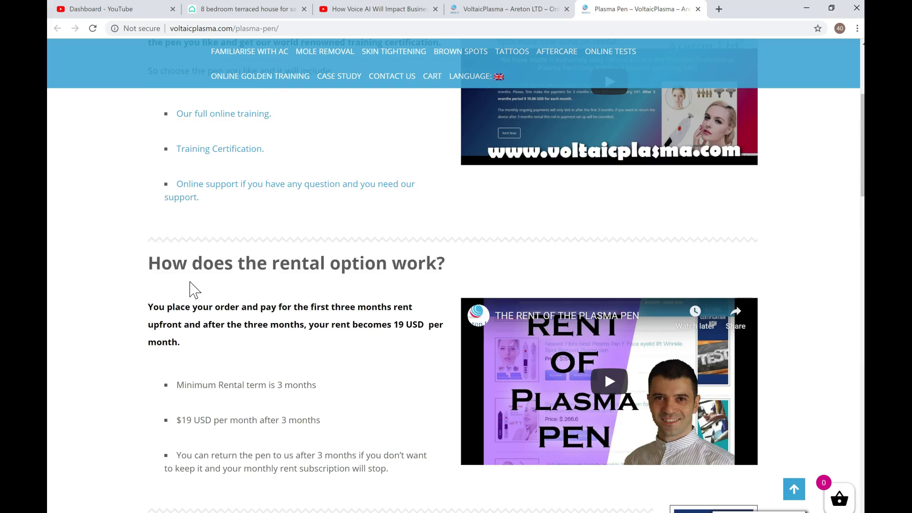
pyautogui.scroll(-10, 135, 245)
pyautogui.scroll(-5, 136, 245)
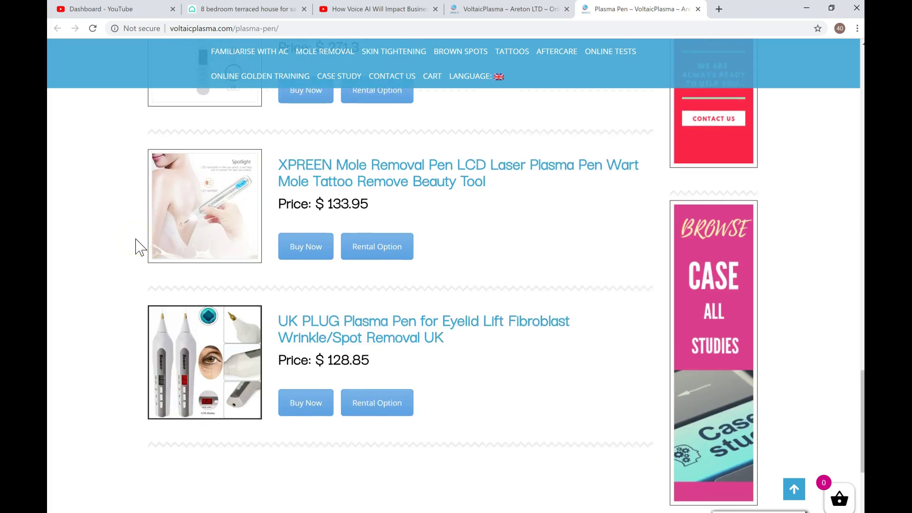
pyautogui.scroll(-3, 137, 247)
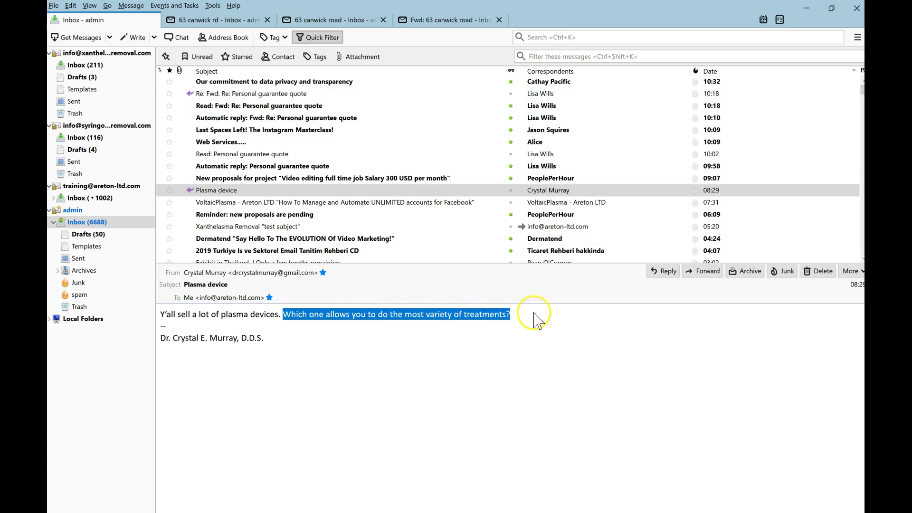
pyautogui.moveTo(512, 315); pyautogui.dragTo(303, 318)
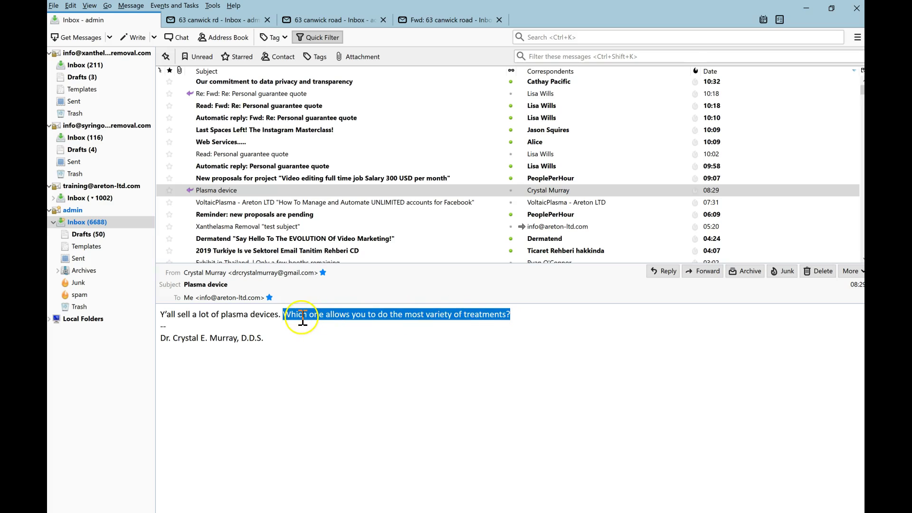